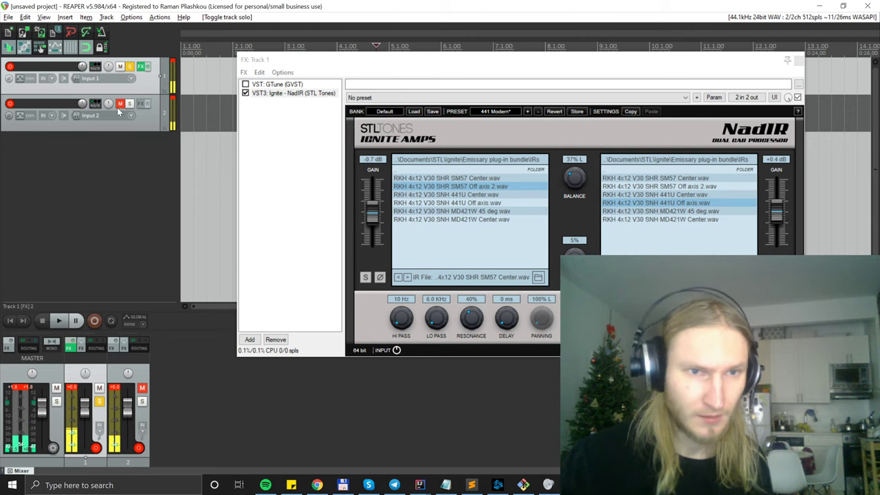
- Mute track 1 with its solo off, and unmute track 2
click(121, 67)
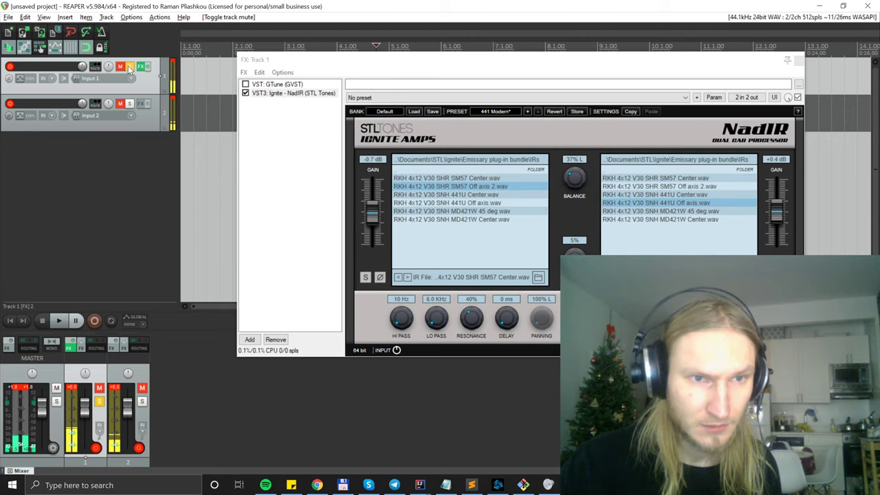
click(121, 103)
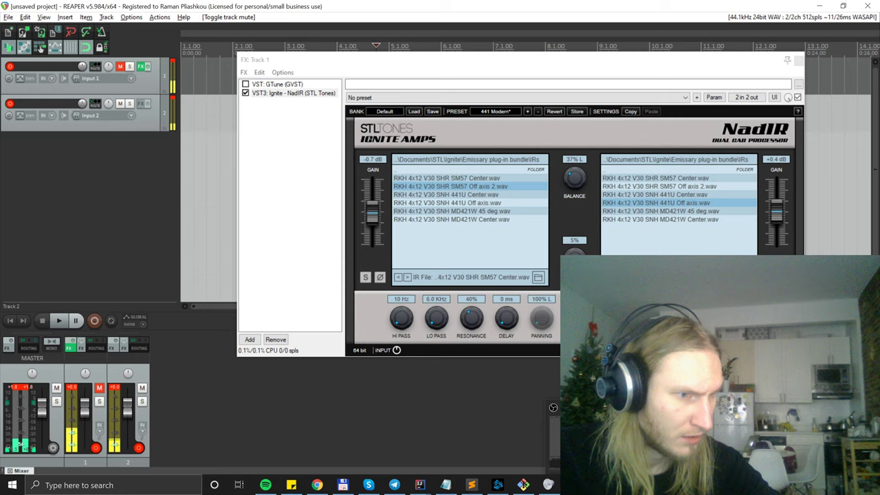
mouse_move(574, 485)
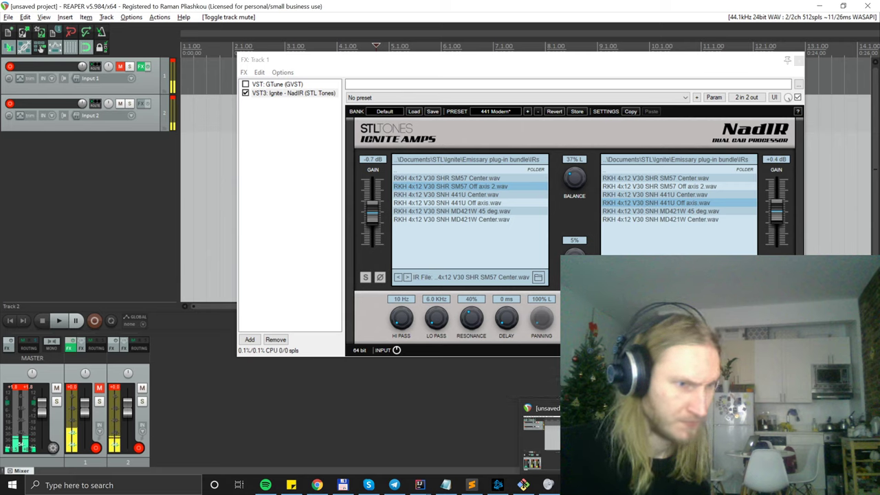
click(574, 485)
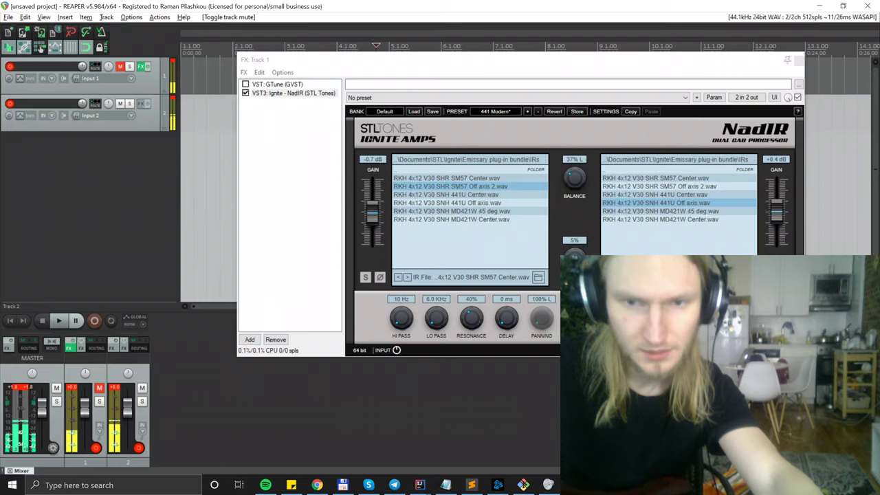
key(alt+Tab)
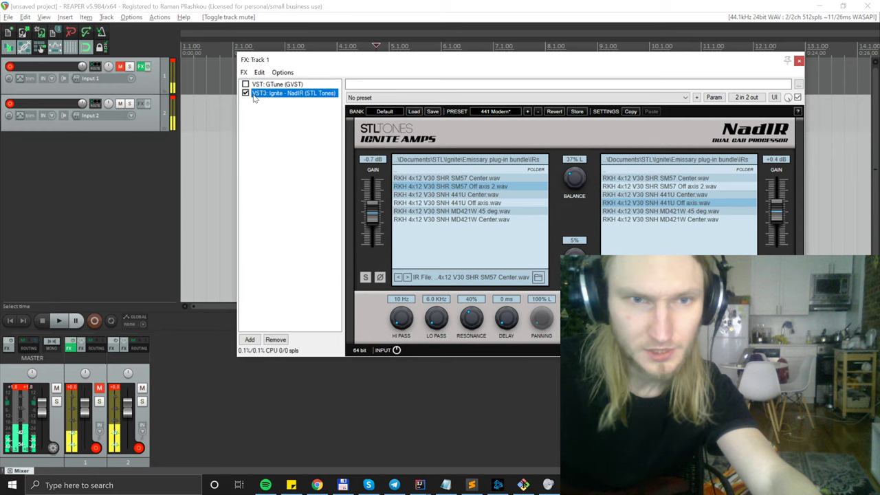
click(254, 93)
click(385, 112)
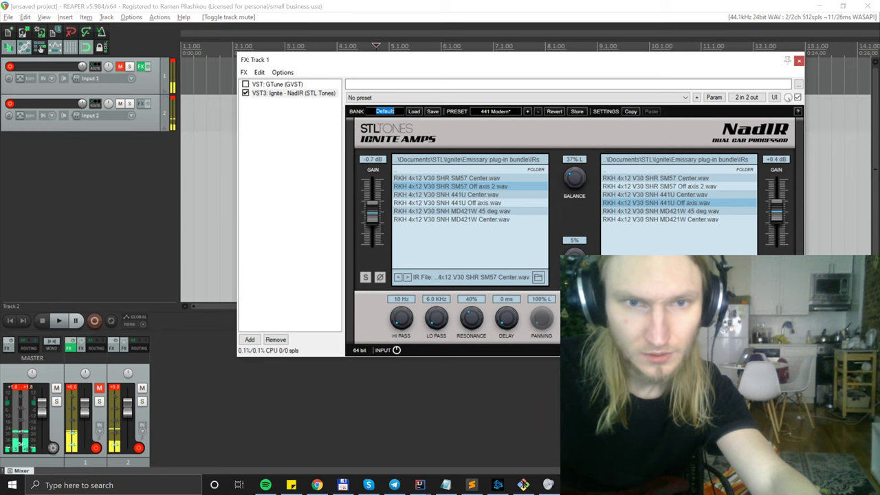
click(414, 112)
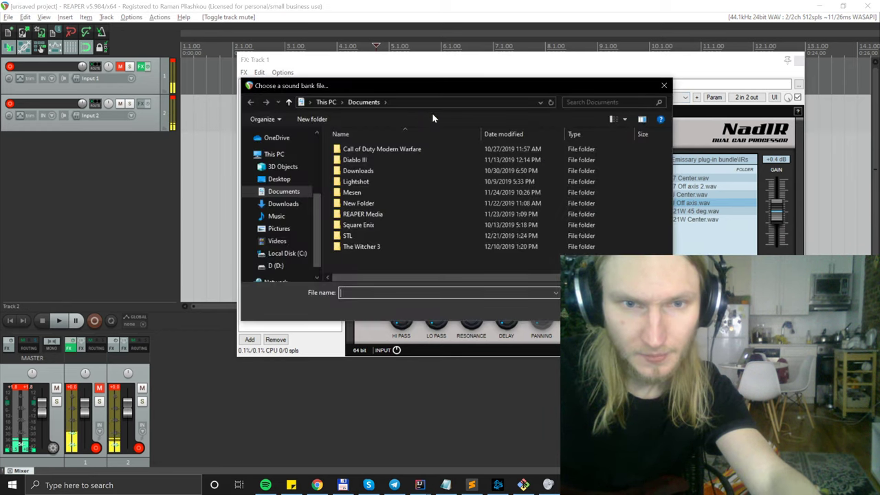
key(Escape)
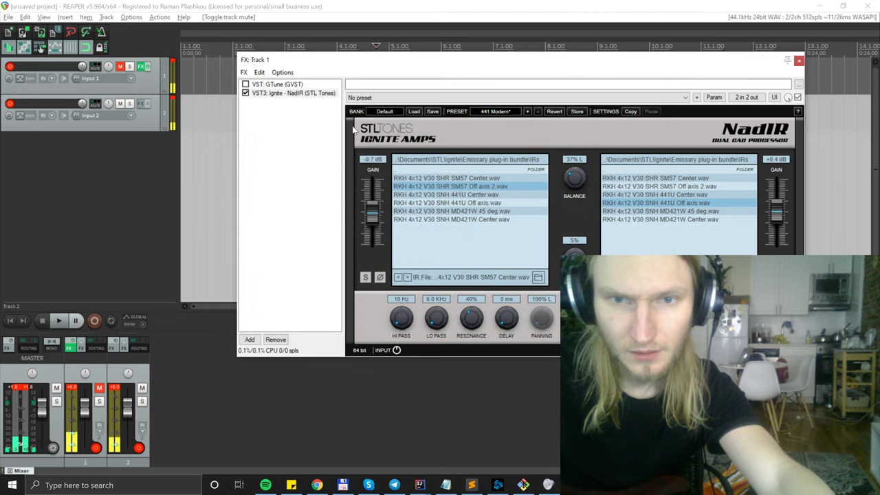
- Revert NadIR's 441 Modern preset to its stored settings, keeping track 1's FX chain window open
click(556, 112)
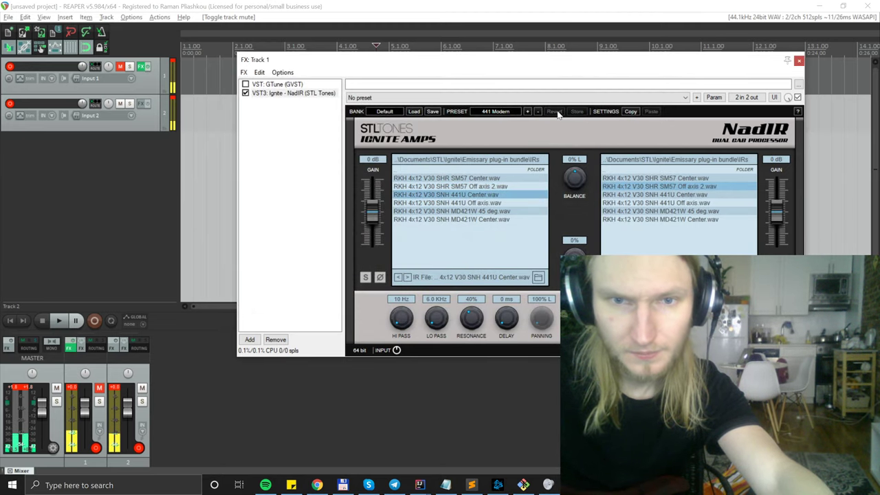
double_click(513, 113)
key(Escape)
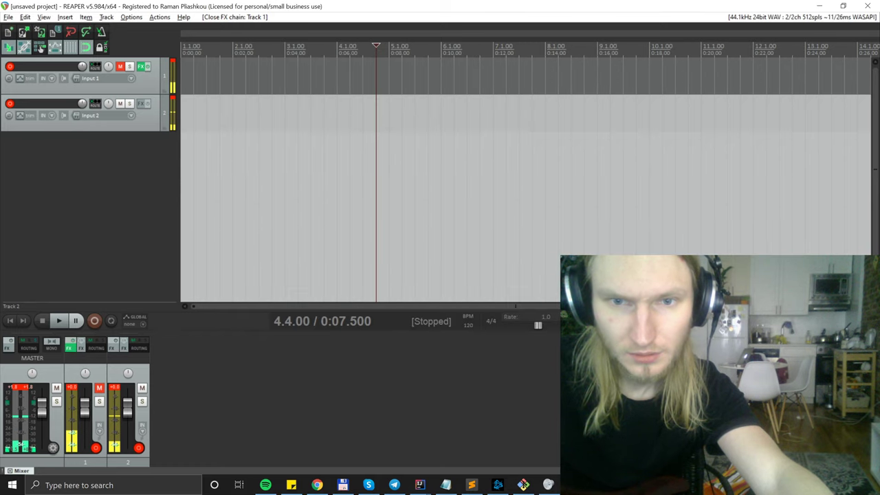
click(141, 67)
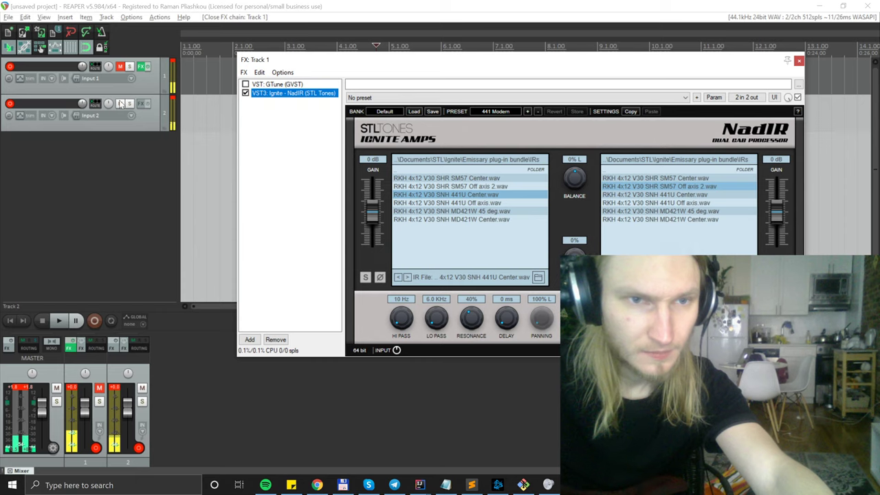
- Toggle track 1's mute to compare it with track 2, leaving track 1 unmuted
click(124, 66)
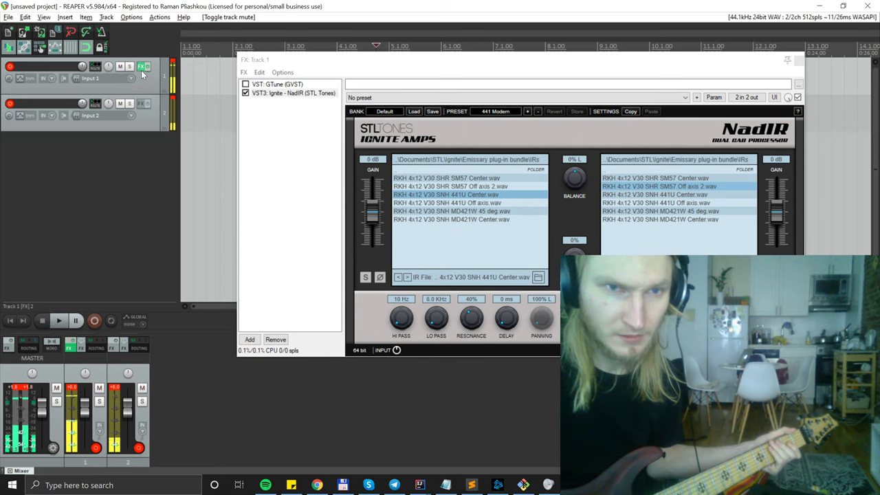
click(120, 66)
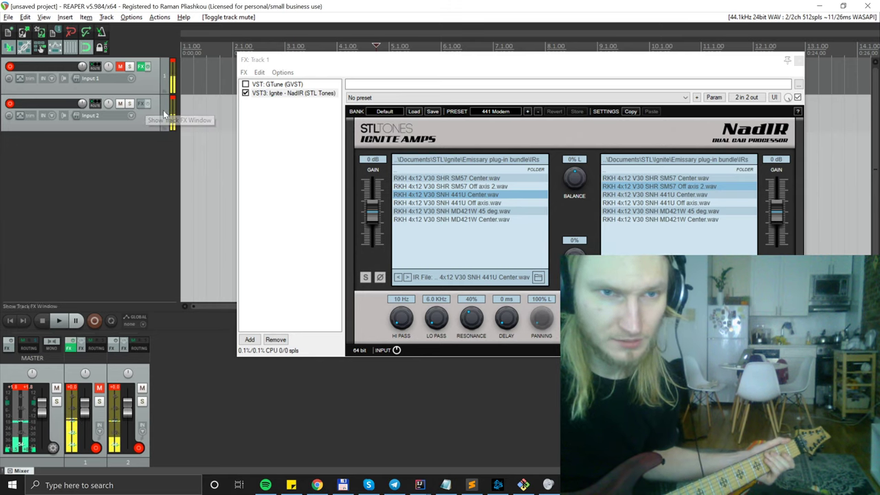
click(120, 66)
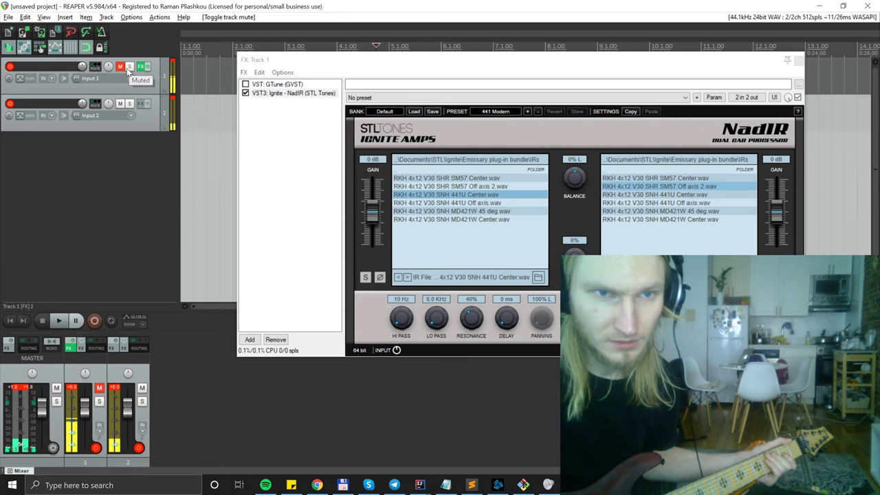
- Set the NadIR knob beneath Balance, between the two IR lists, to 6%
click(578, 252)
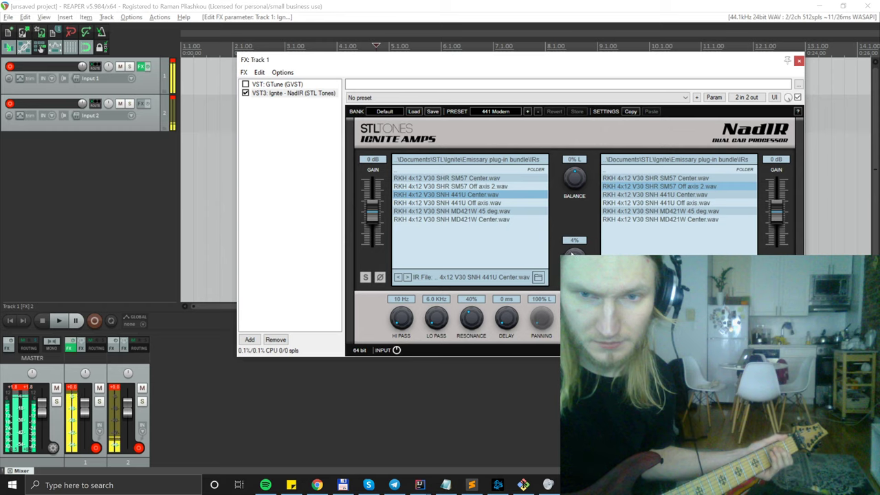
scroll(570, 253, up, 1)
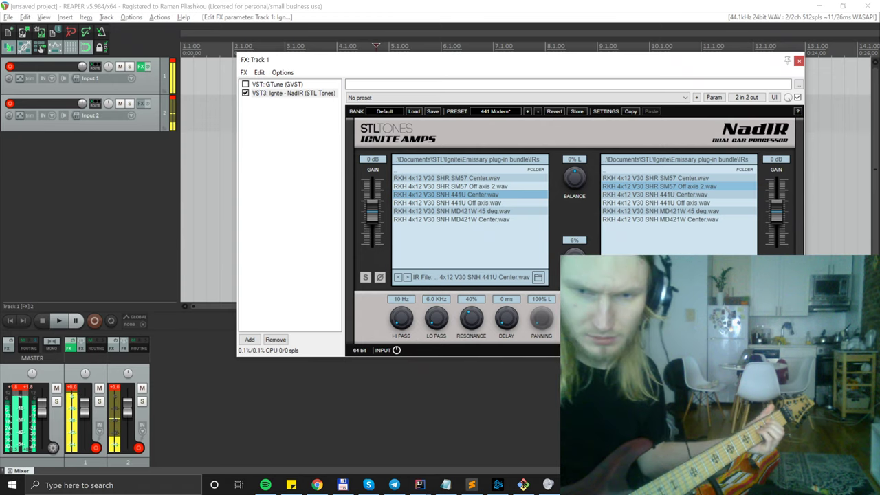
key(alt+Tab)
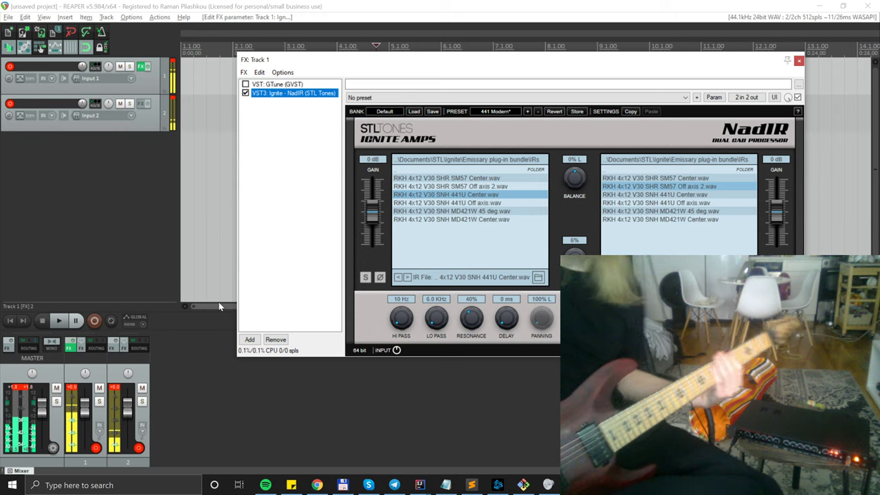
- Load RKH 4x12 V30 SHR SM57 Center.wav in NadIR's left IR slot and mute track 2
click(121, 104)
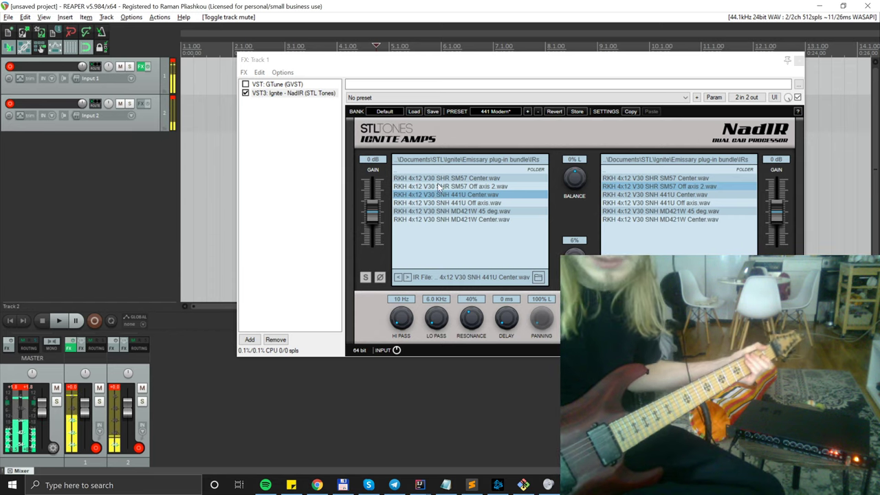
click(460, 178)
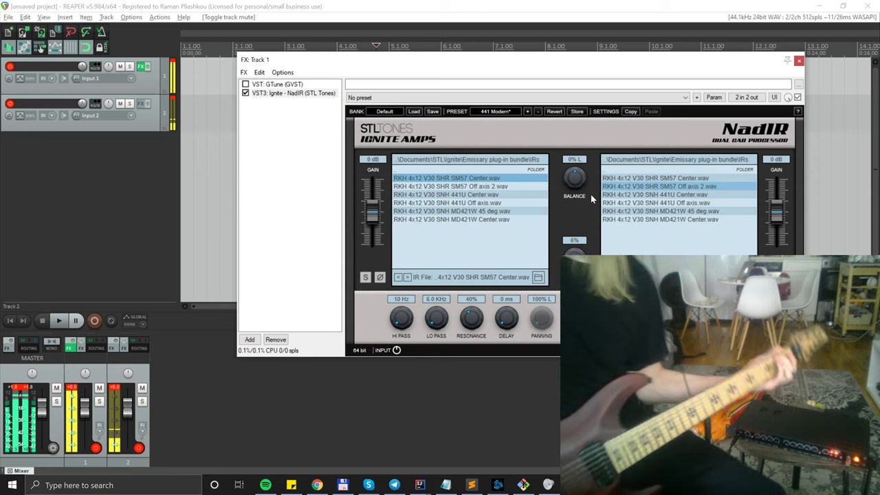
click(120, 104)
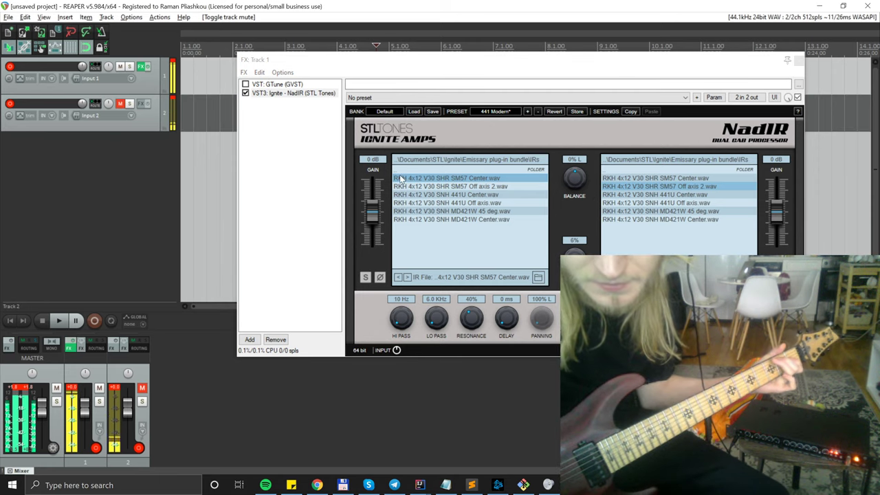
- Try the NadIR balance at 17% R, 29% R and 17% L with the left IR's gain at +1.0 dB
click(566, 174)
drag(565, 174, 567, 161)
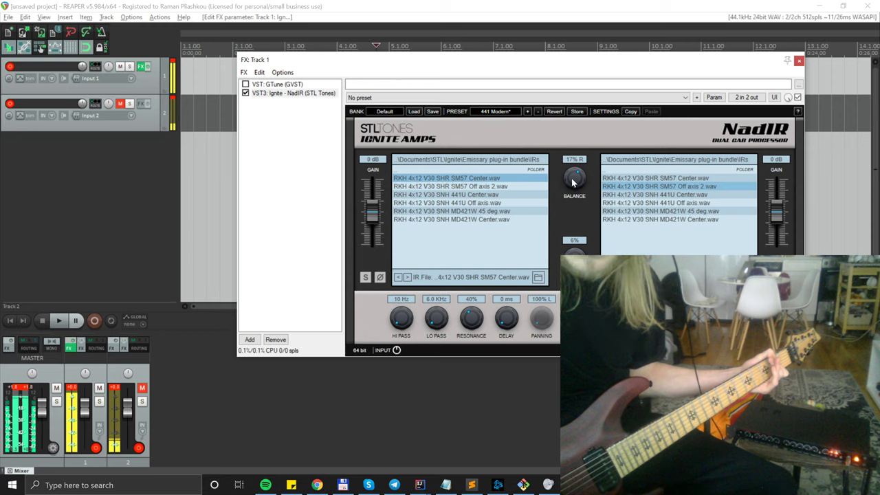
drag(372, 215, 370, 213)
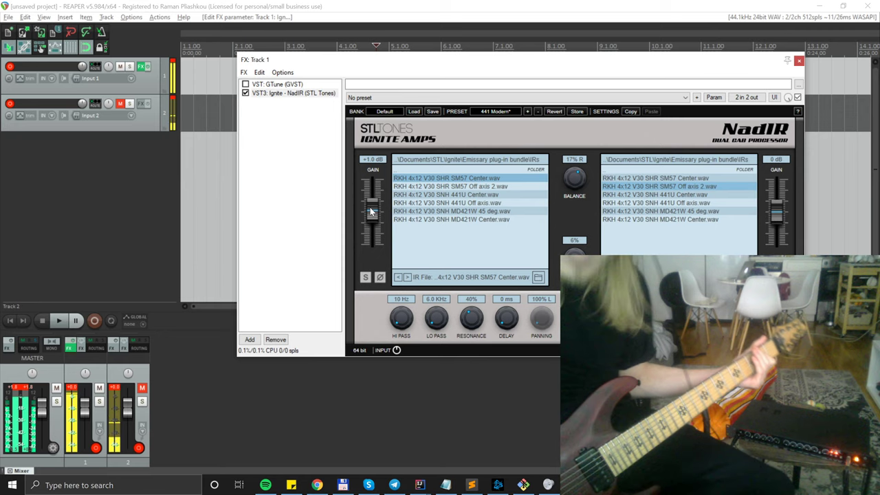
drag(577, 187, 575, 177)
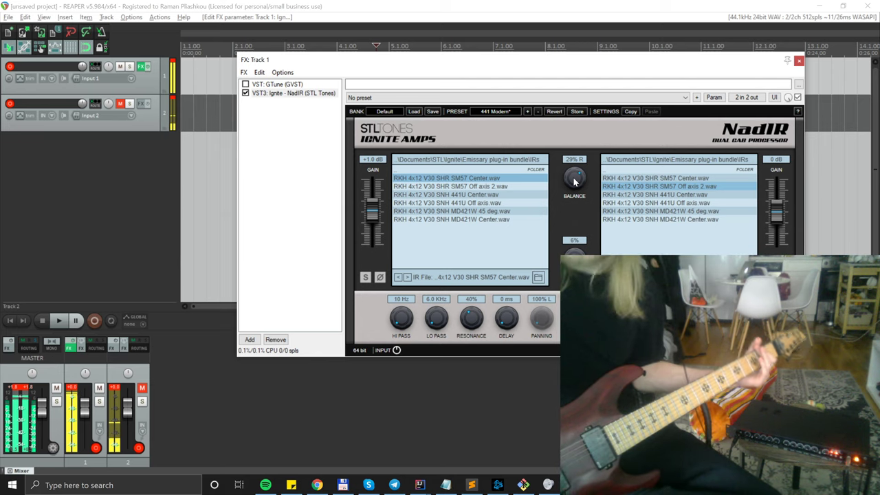
drag(575, 178, 579, 198)
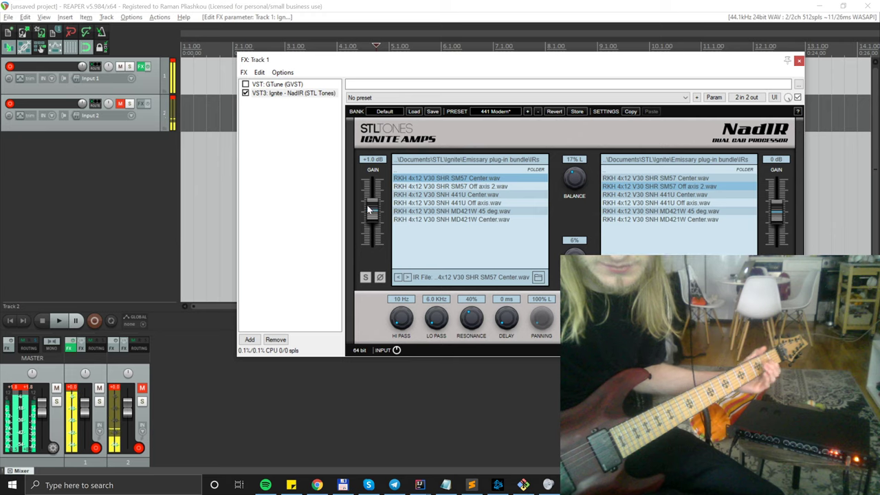
- Set the left IR's gain to +1.6 dB and the NadIR balance to 100% L
drag(369, 209, 372, 214)
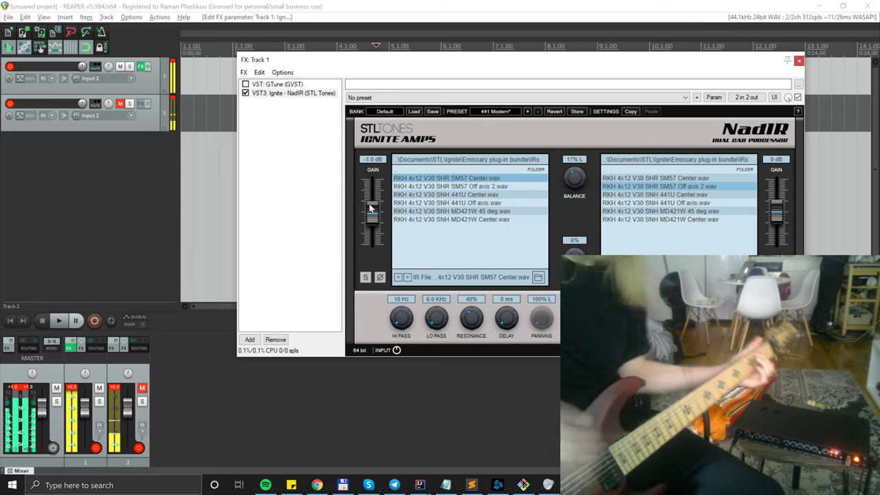
scroll(371, 209, up, 3)
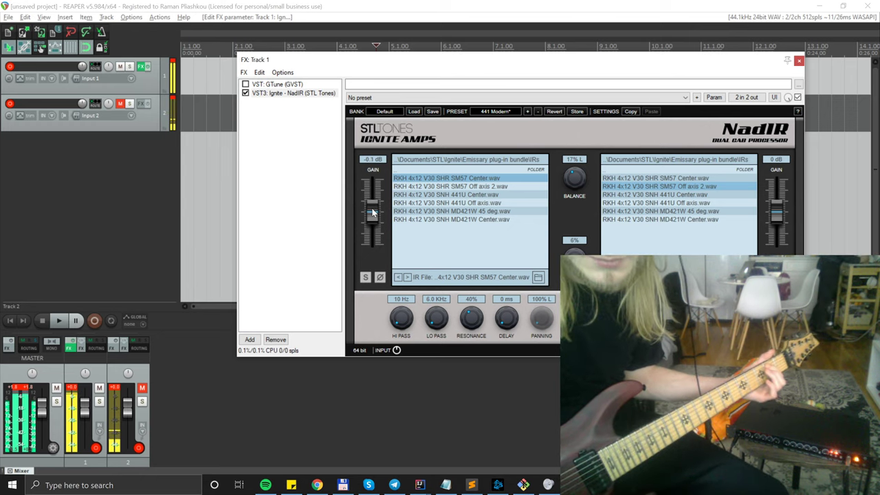
scroll(372, 212, up, 6)
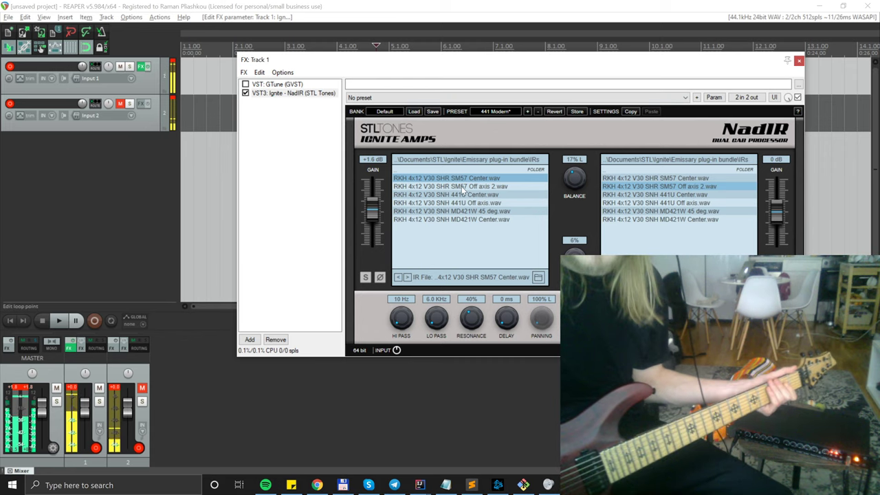
mouse_move(573, 178)
mouse_down()
mouse_move(571, 206)
mouse_move(569, 180)
mouse_up()
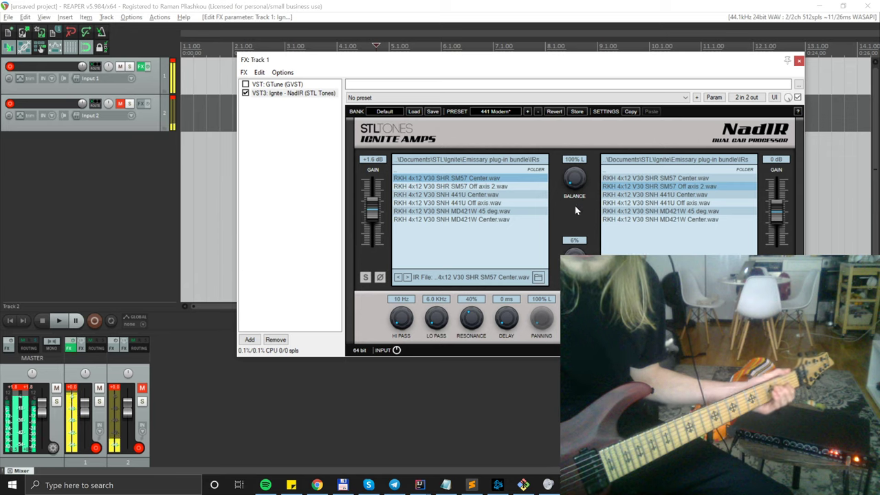
- Audition the left slot's IRs from SM57 Off axis 2 to MD421W Center, revisit 441U Off axis, and load RKH 4x12 V30 SNH MD421W 45 deg.wav
click(462, 187)
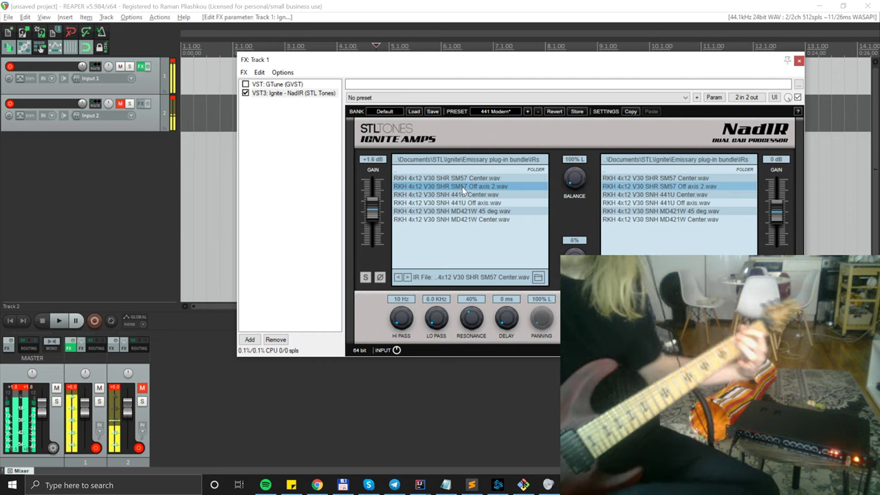
click(465, 196)
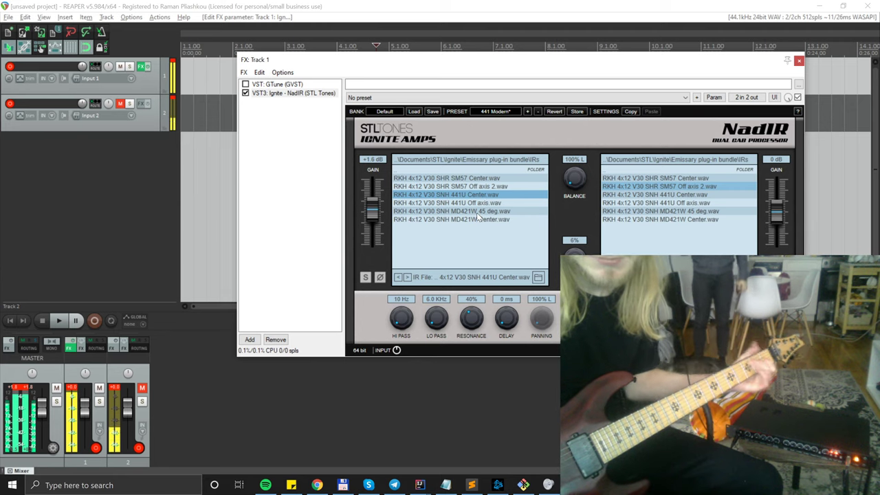
click(460, 203)
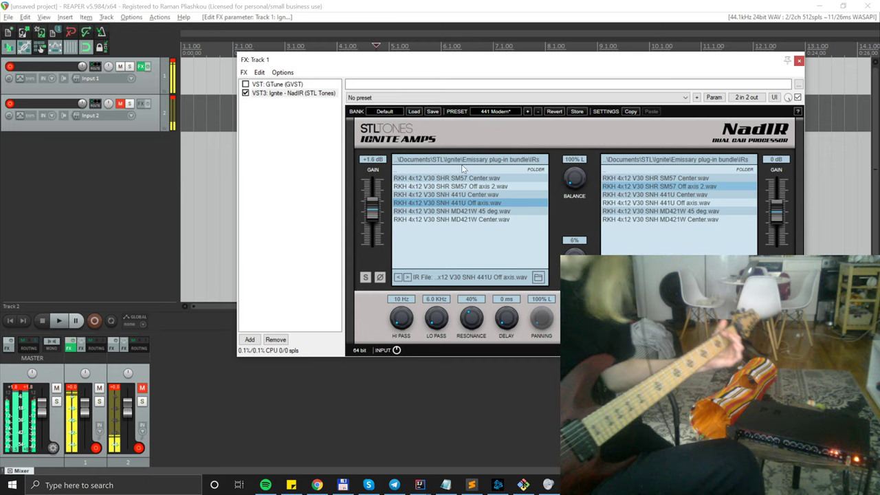
click(458, 211)
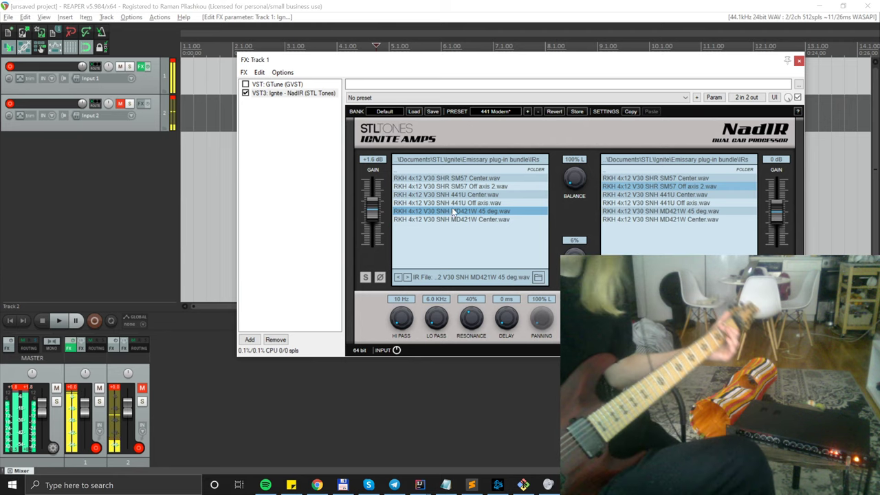
click(450, 220)
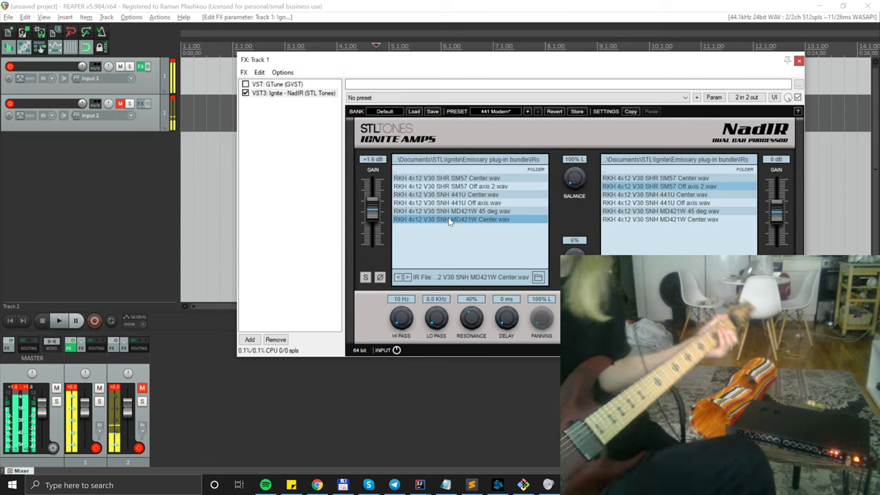
click(467, 201)
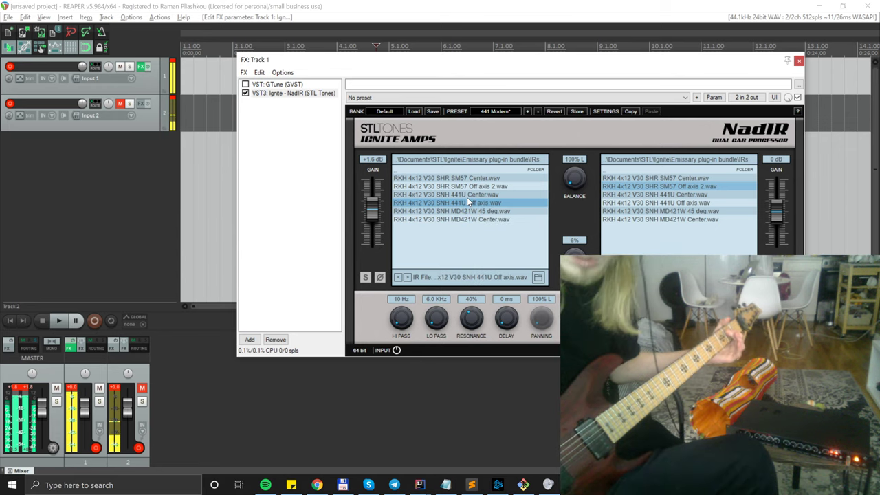
click(465, 212)
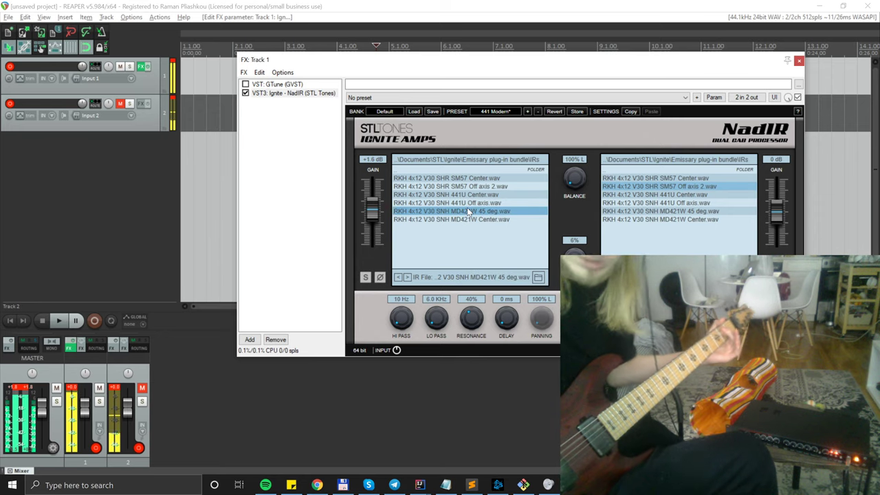
- Audition SM57 Center and SM57 Off axis 2 in NadIR's left IR slot, and load RKH 4x12 V30 SNH 441U Off axis.wav in the right slot
click(484, 181)
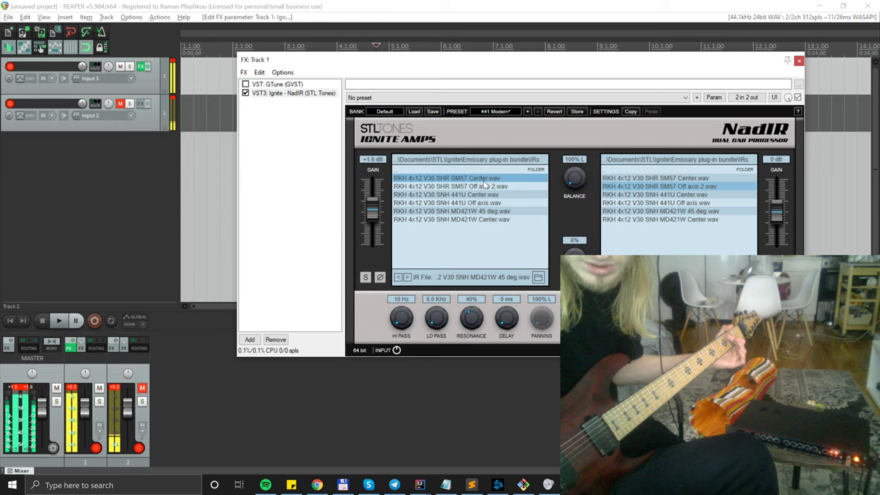
click(484, 185)
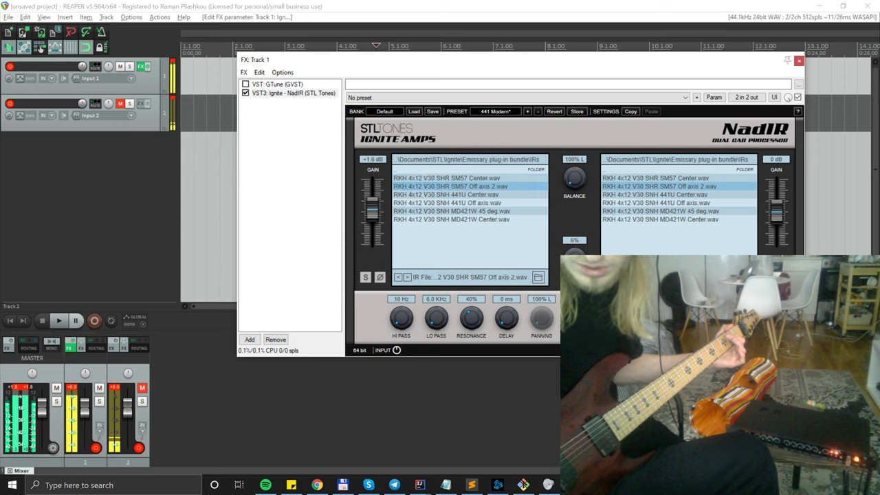
click(674, 203)
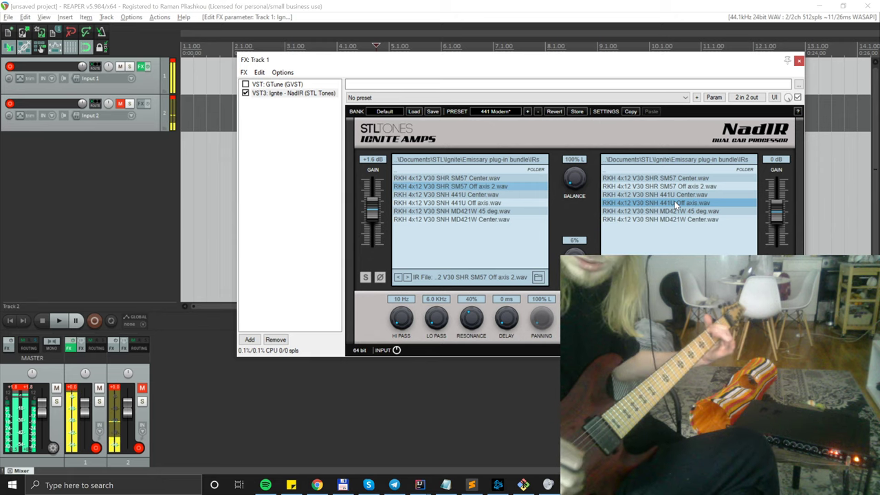
- Set the NadIR balance to 16% L and load RKH 4x12 V30 SNH MD421W 45 deg.wav in the right IR slot
scroll(568, 162, up, 2)
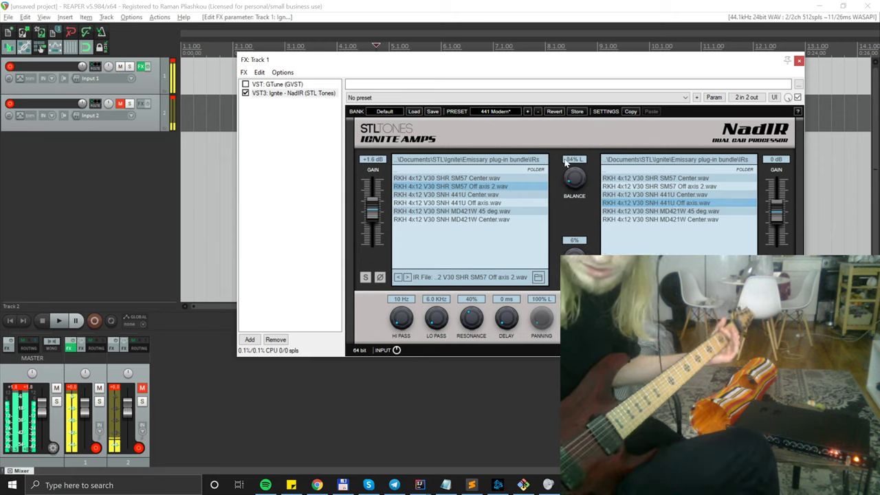
drag(565, 161, 561, 118)
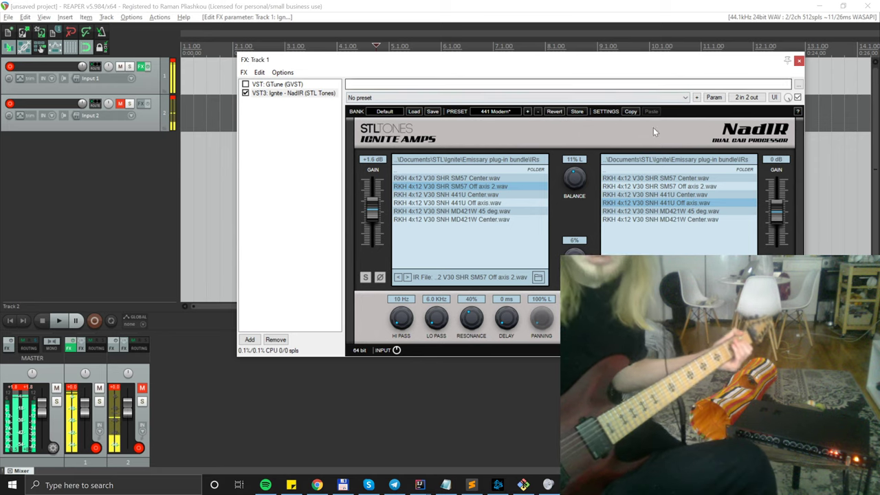
scroll(576, 181, down, 3)
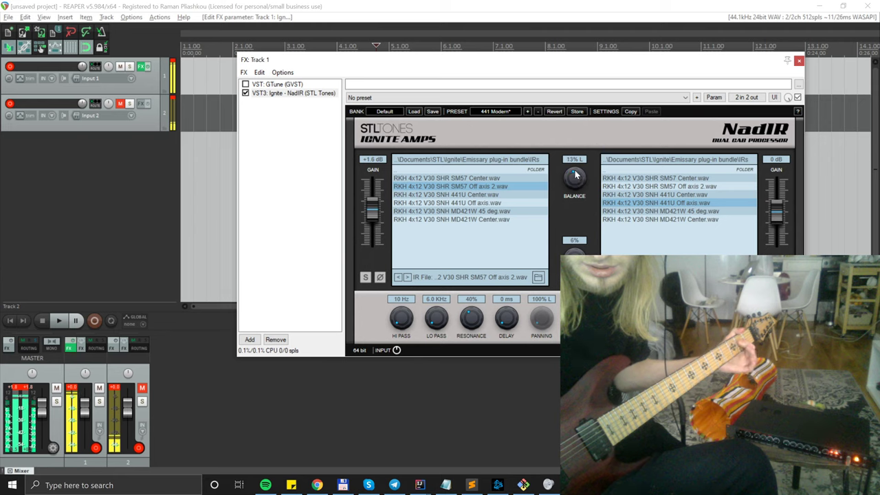
scroll(576, 179, up, 3)
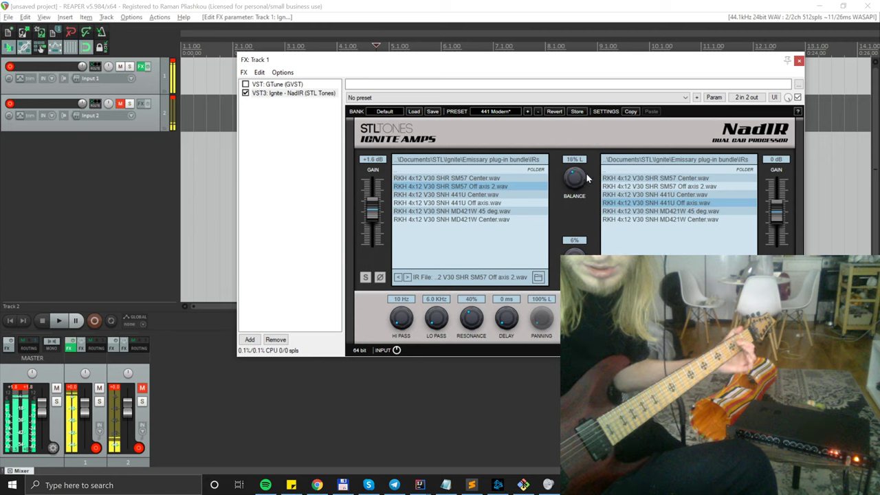
click(670, 211)
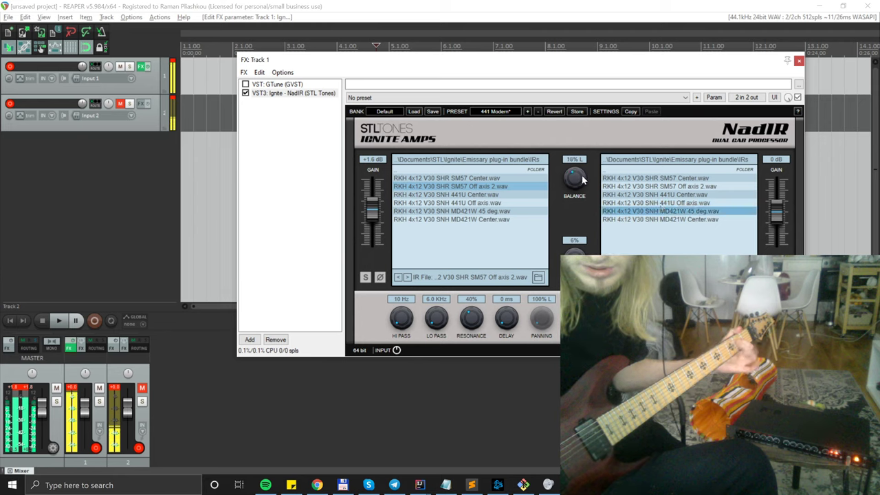
scroll(582, 177, up, 1)
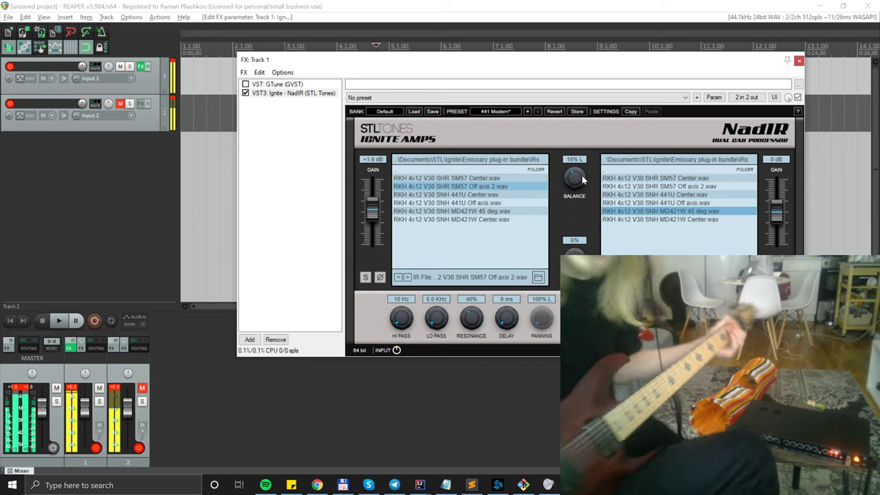
- Load SM57 Center in the left IR slot and SM57 Off axis 2 in the right slot, with the balance at 21% R
click(455, 180)
click(664, 185)
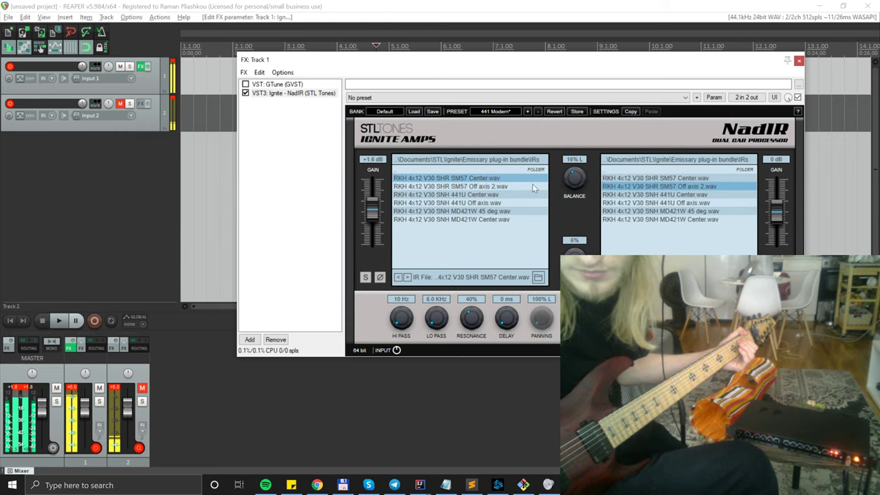
drag(571, 184, 574, 153)
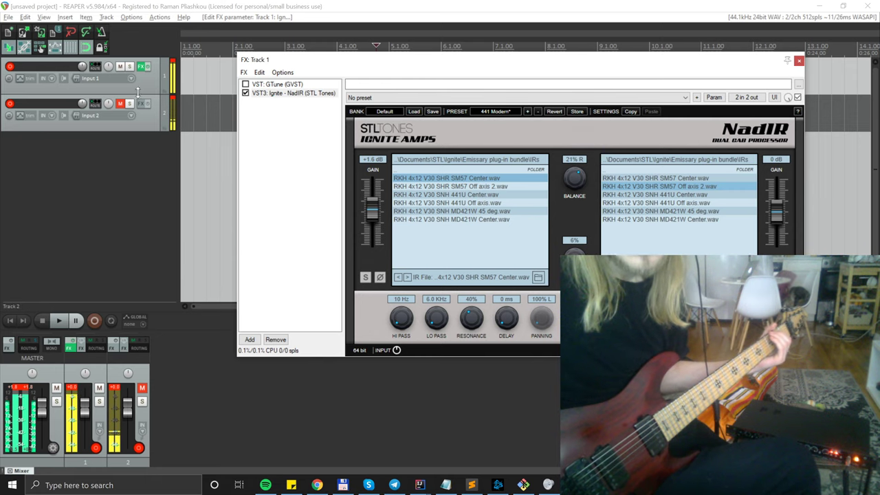
- Unmute track 2 briefly for comparison, mute it again, and try the NadIR balance at 7% R and 25% R
click(121, 105)
click(121, 105)
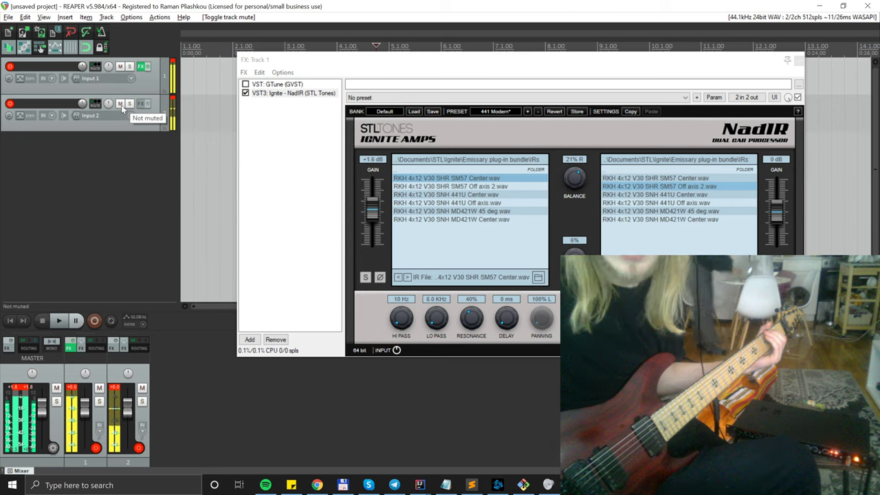
click(576, 176)
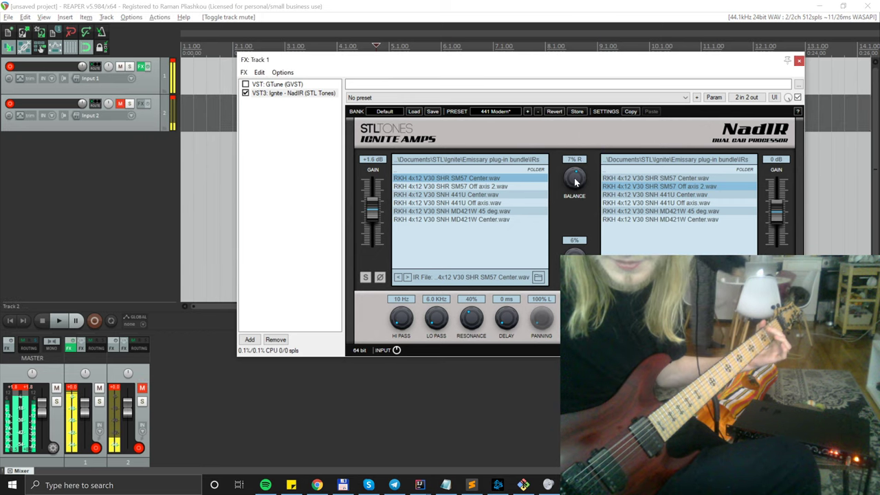
drag(576, 177, 568, 163)
- Try the left IR's gain at +2.7, -1.6 and +3.0 dB while auditioning MD421W 45 deg, MD421W Center and 441U Off axis in its slot
drag(378, 200, 374, 205)
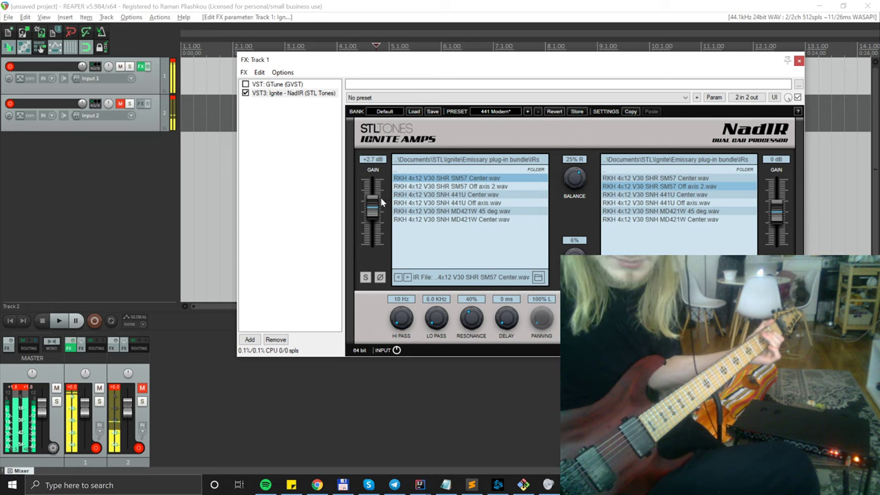
drag(381, 199, 374, 213)
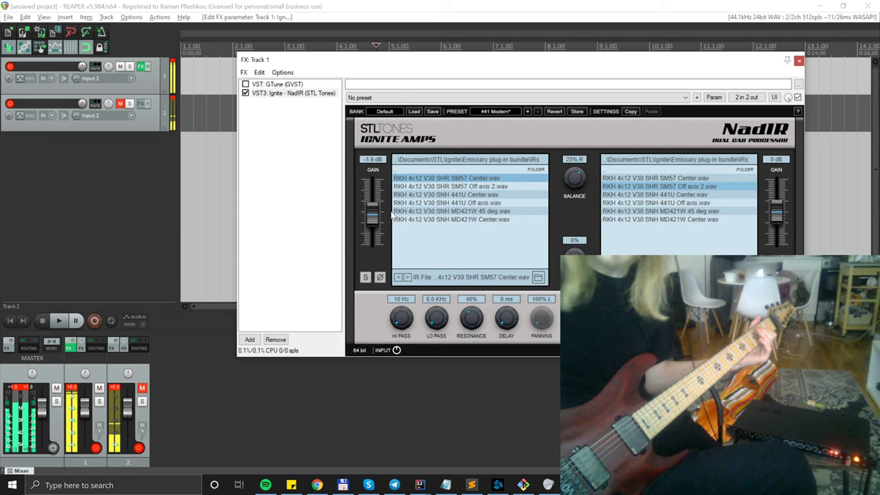
click(453, 211)
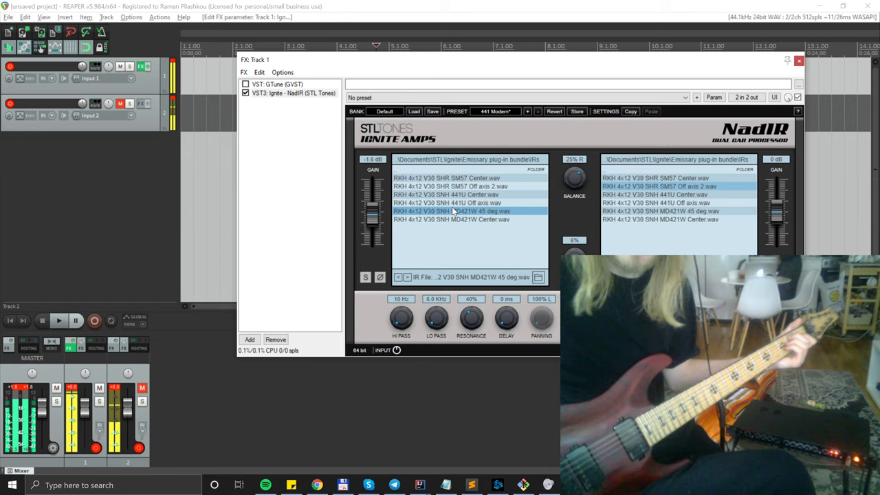
click(489, 220)
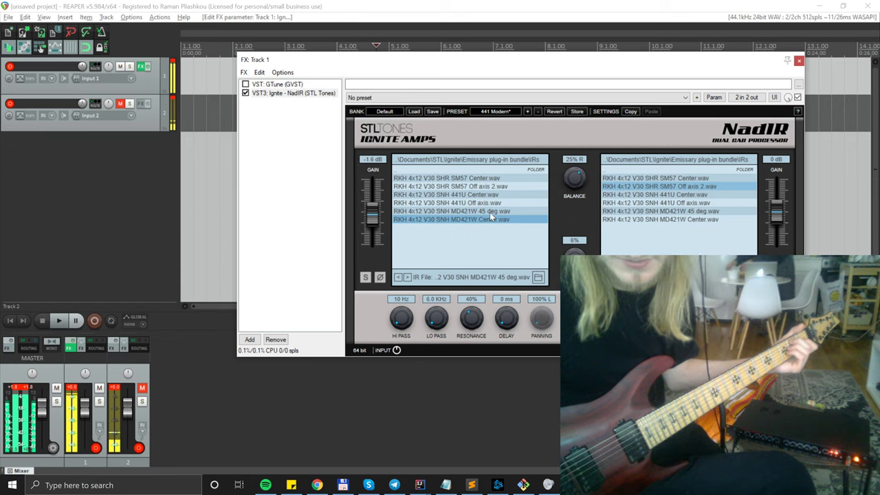
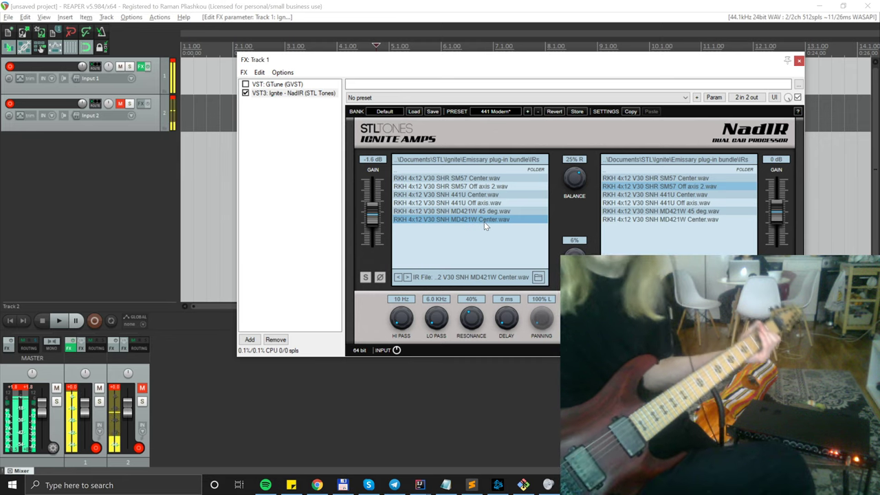
click(467, 203)
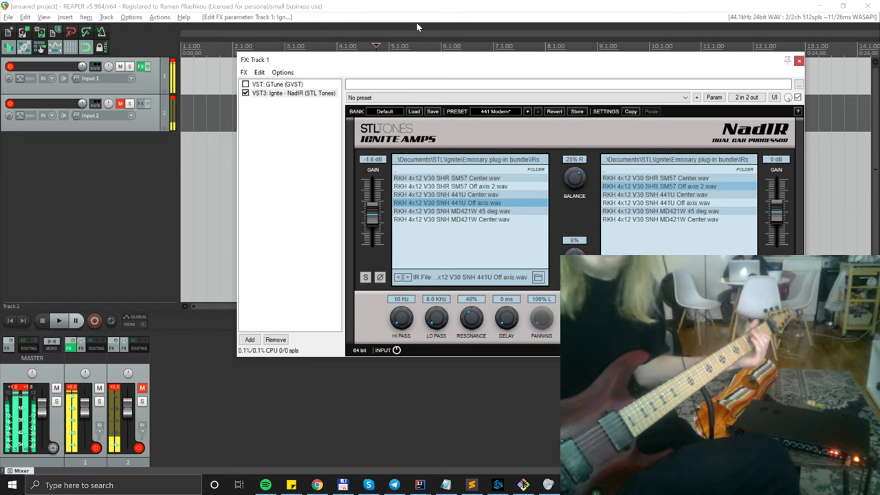
drag(372, 219, 371, 205)
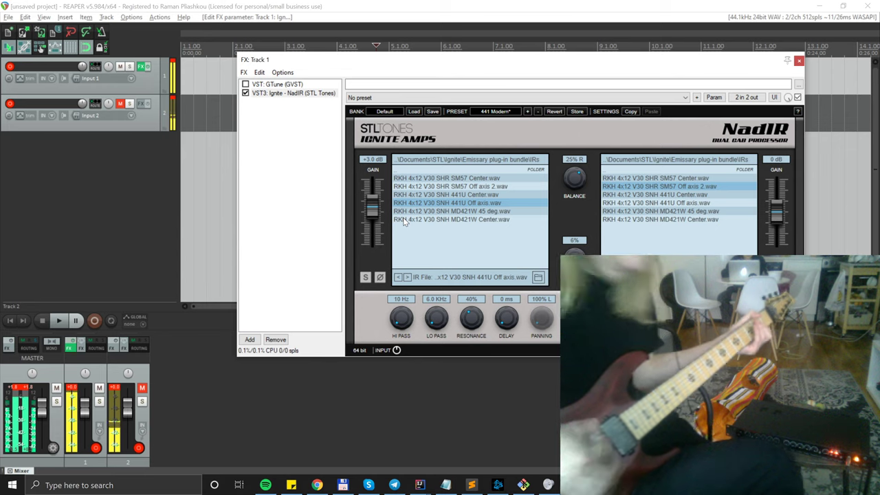
- Audition 441U Center and SM57 Off axis 2 in the left IR slot, and load RKH 4x12 V30 SHR SM57 Center.wav there
click(442, 194)
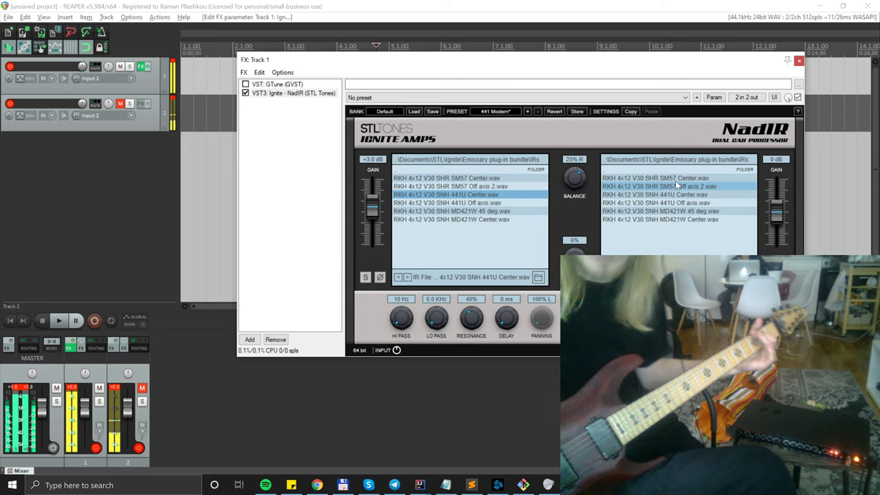
click(484, 186)
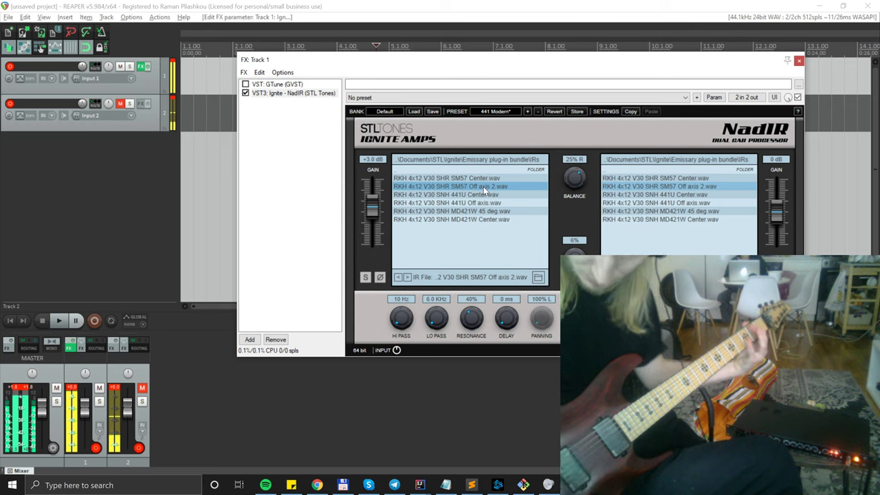
click(445, 176)
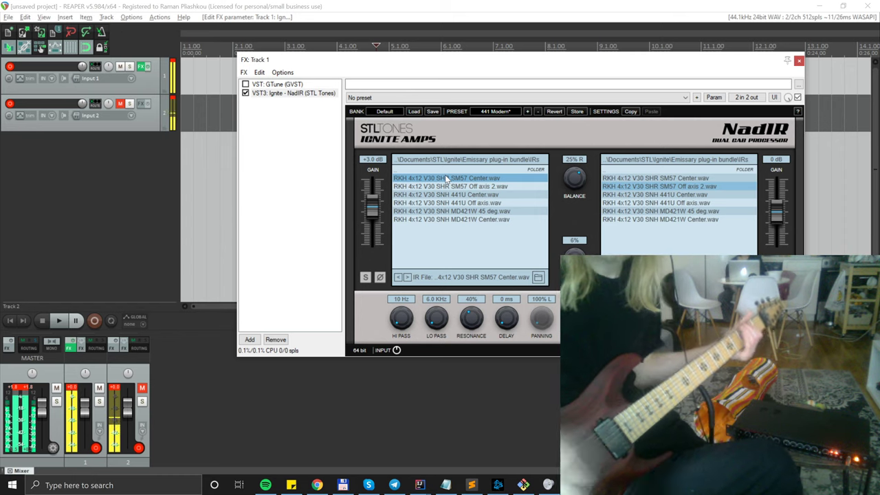
- Set the NadIR balance to 6% R and the gains to -1.6 dB for the left IR and +3.8 dB for the right IR
mouse_move(371, 201)
mouse_down()
mouse_move(371, 209)
mouse_move(370, 199)
mouse_up()
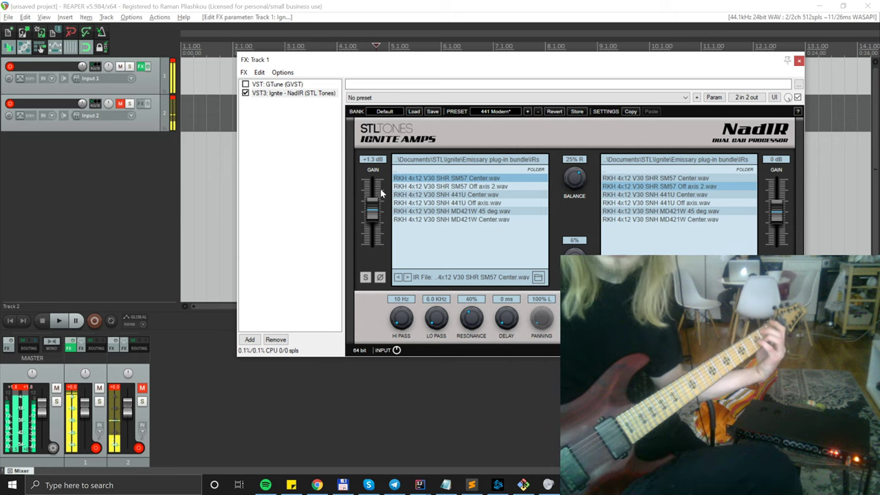
scroll(584, 183, down, 3)
scroll(584, 183, down, 1)
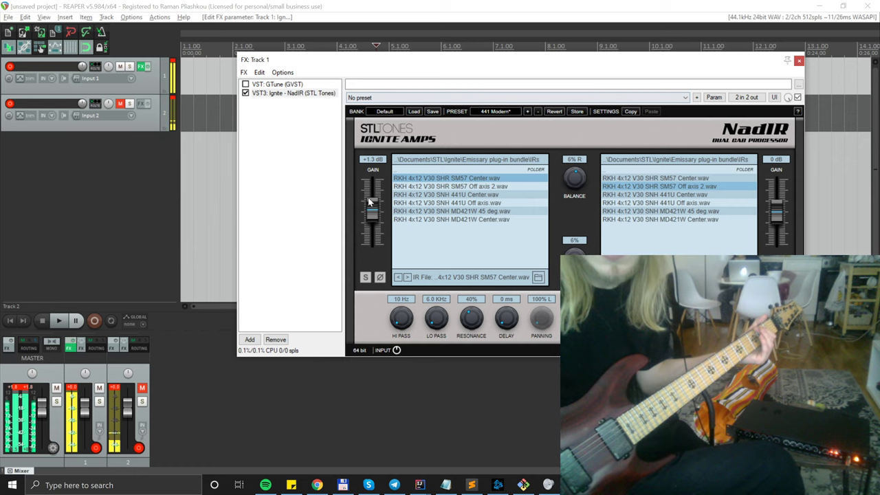
drag(368, 198, 372, 206)
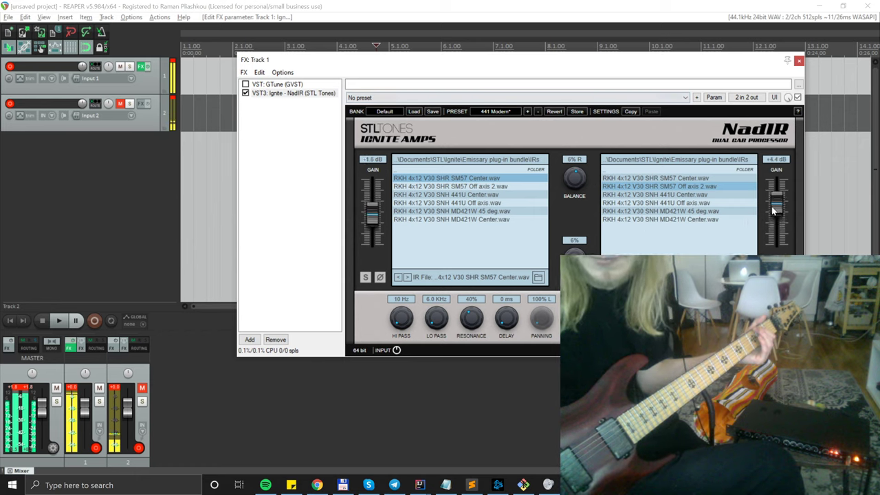
drag(773, 209, 774, 212)
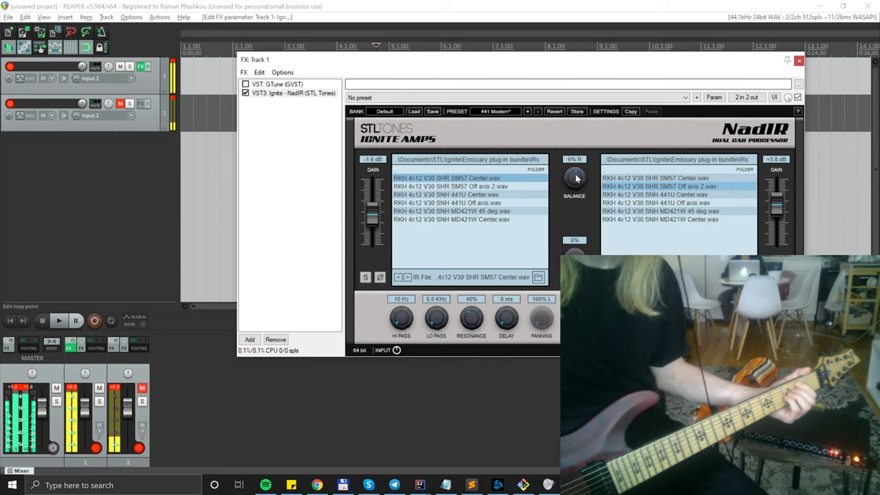
- Set the NadIR balance to 29% L and unmute track 2
drag(575, 179, 578, 186)
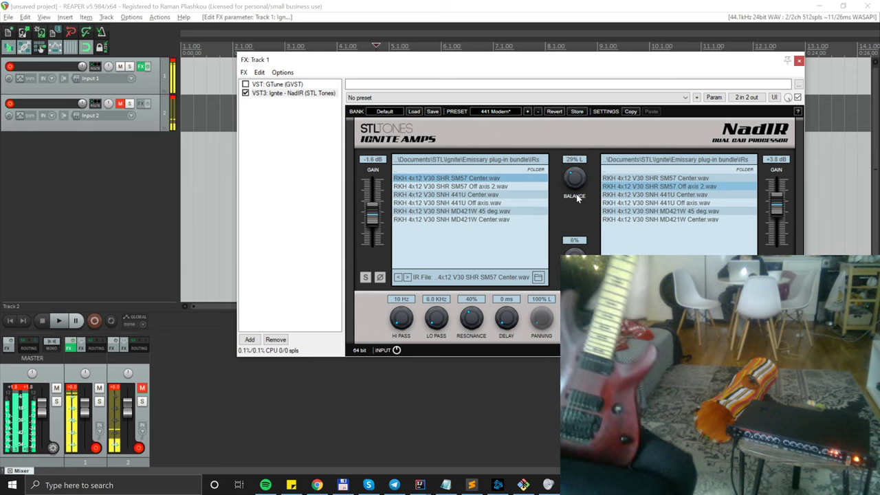
click(121, 104)
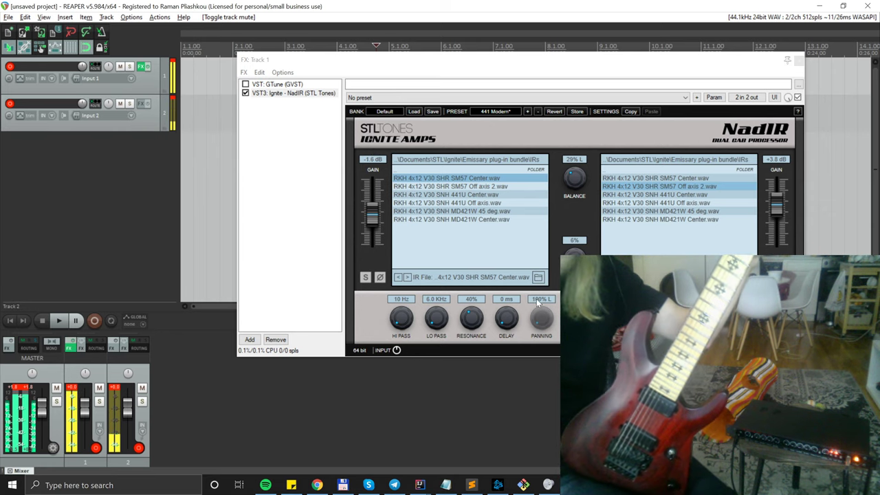
- Set the left IR's delay to 0.01 ms and switch to the YouTube Studio live stream dashboard in Chrome
click(510, 320)
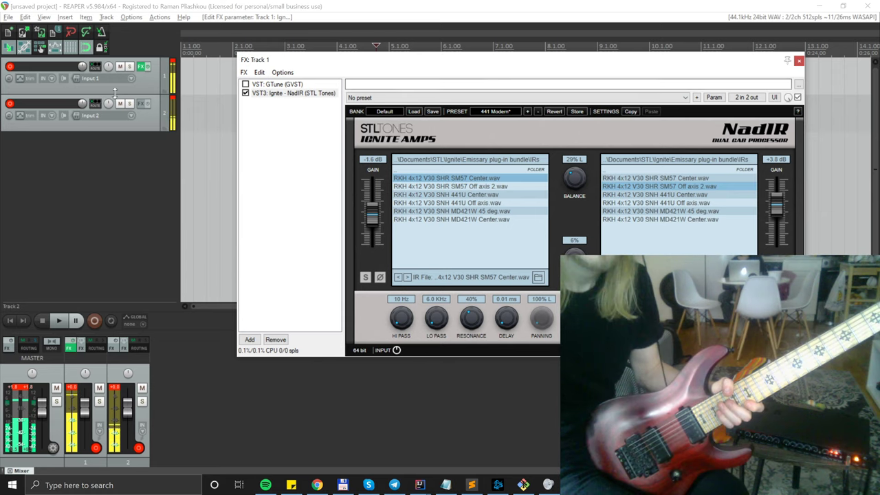
click(142, 388)
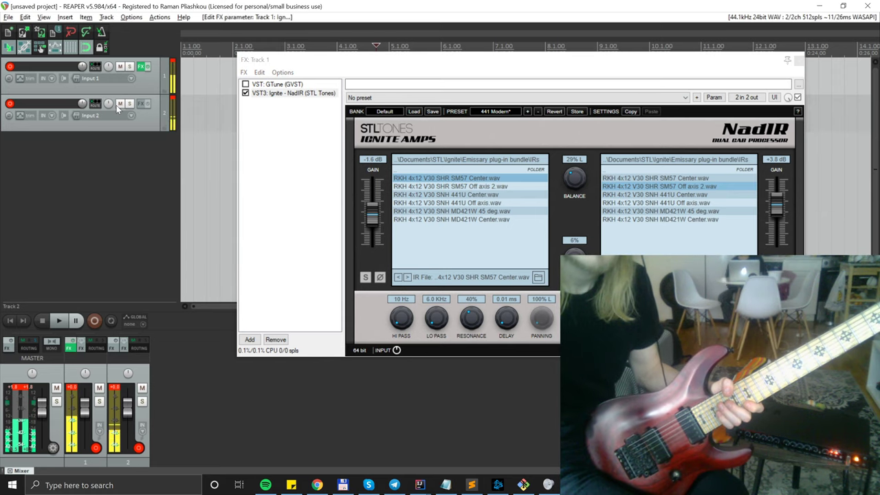
click(318, 485)
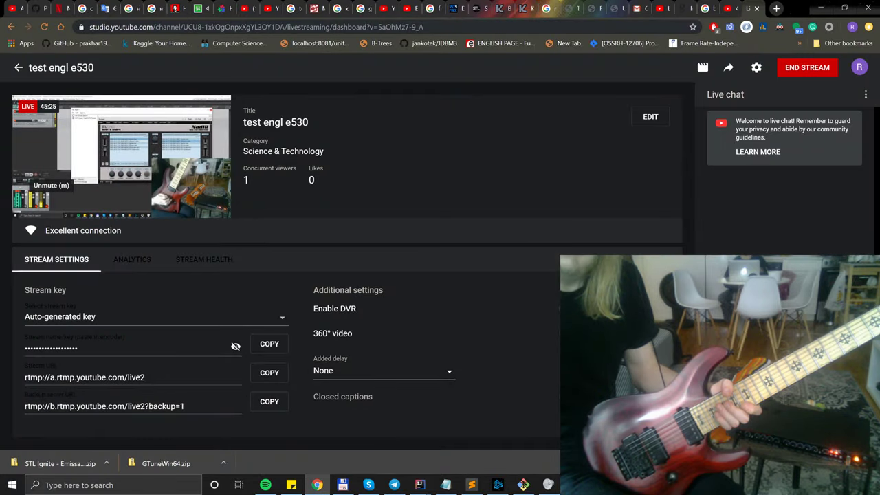